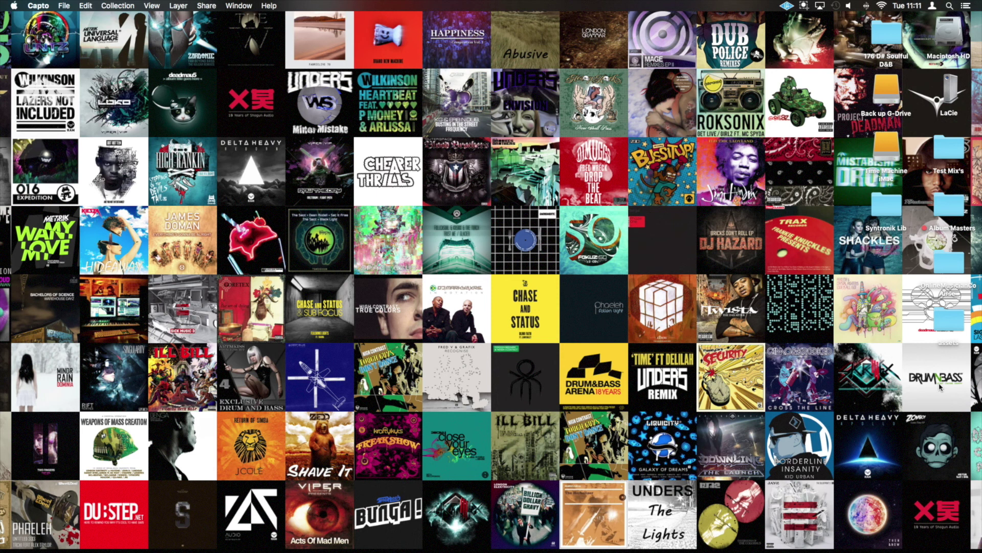
Launch Komplete Kontrol from the Native Instruments (Other) folder on Launchpad's second page.
mouse_move(351, 551)
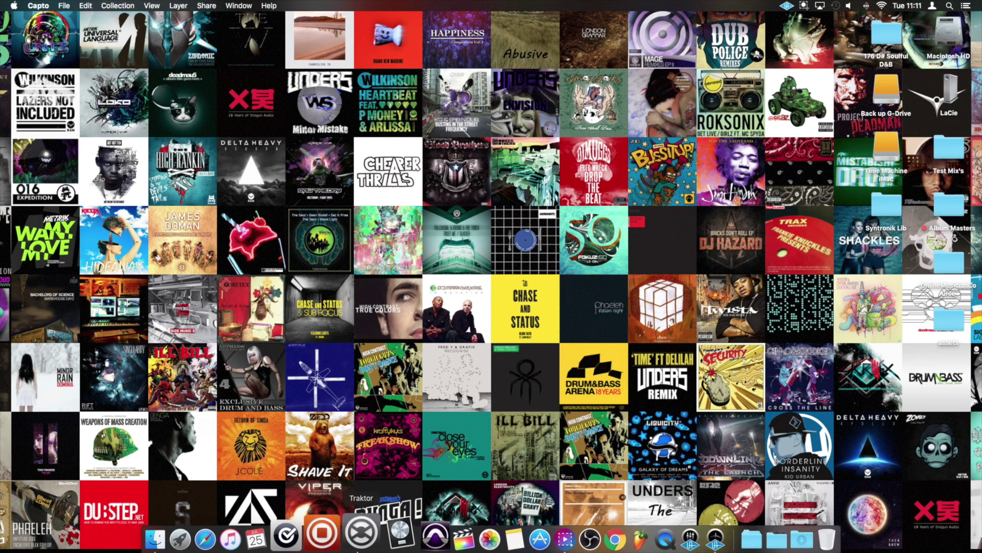
left_click(211, 546)
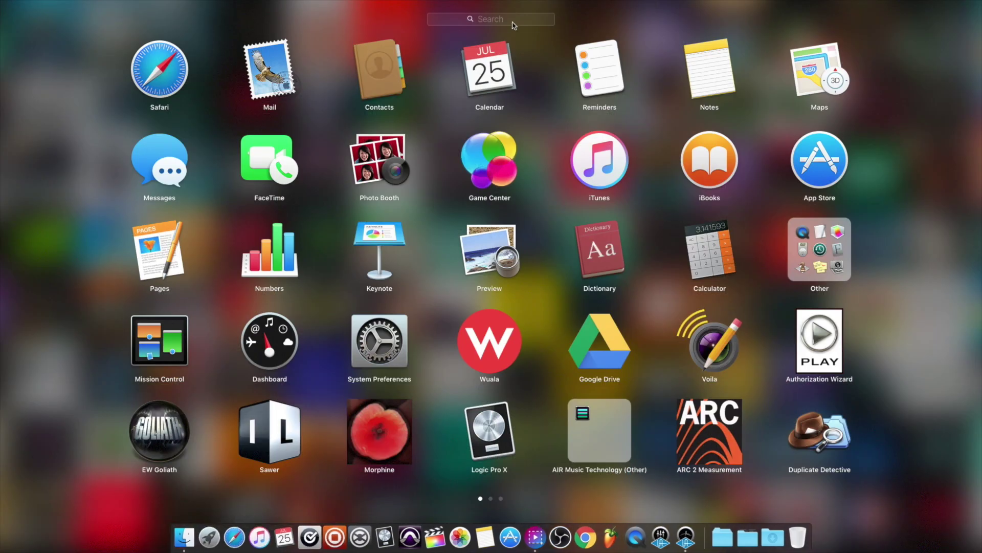
scroll(502, 156, "down", 2)
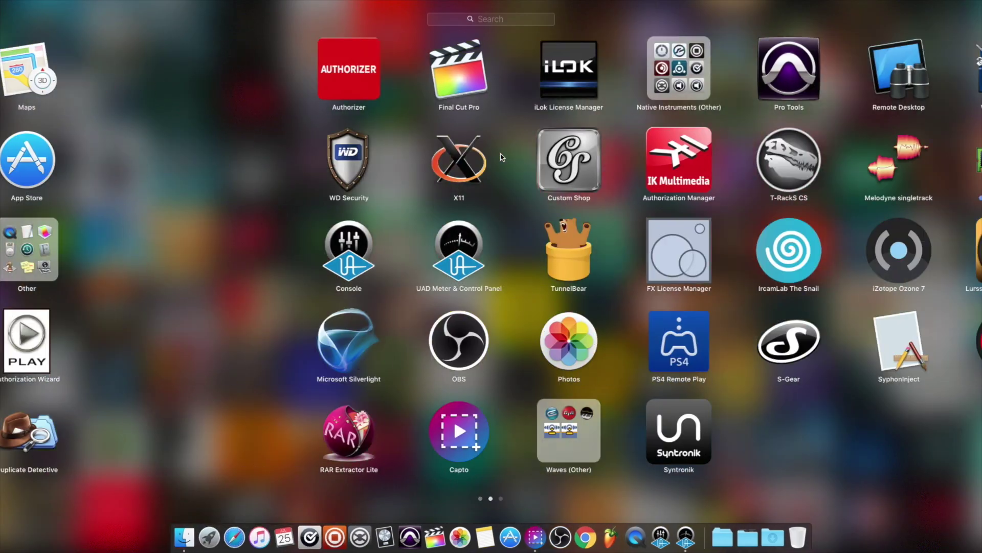
left_click(508, 68)
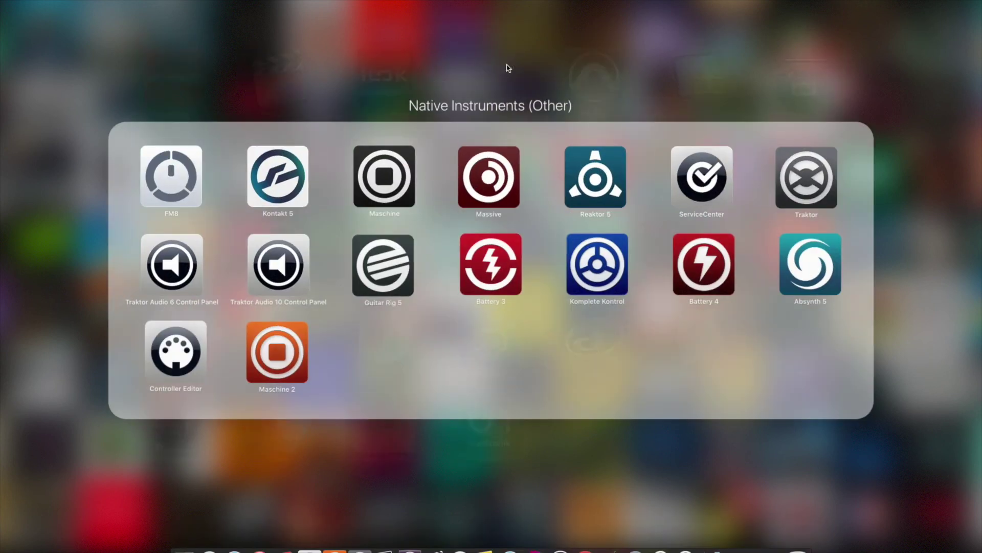
left_click(608, 285)
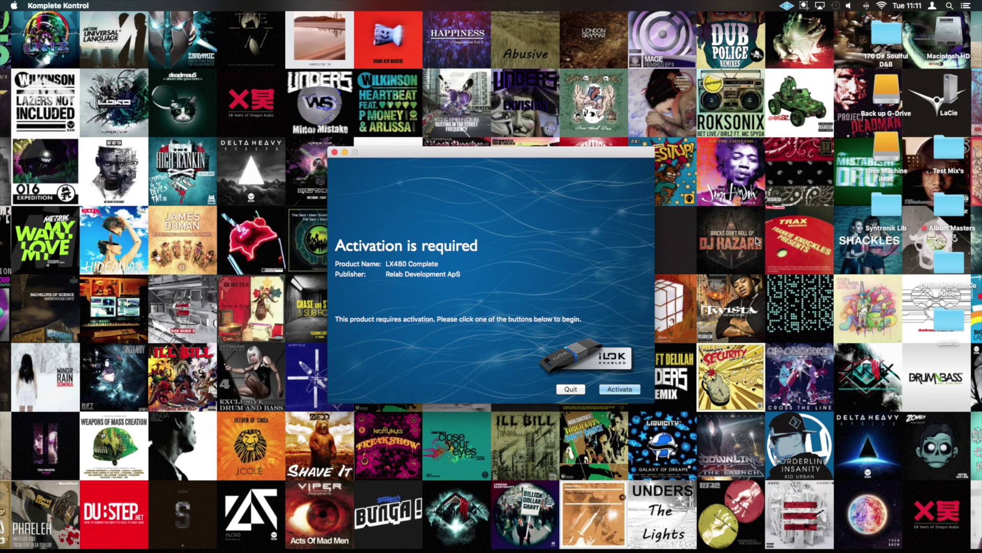
Skip the LX480 activation and load IK Multimedia's Syntronik plug-in via Plug-ins.
left_click(579, 390)
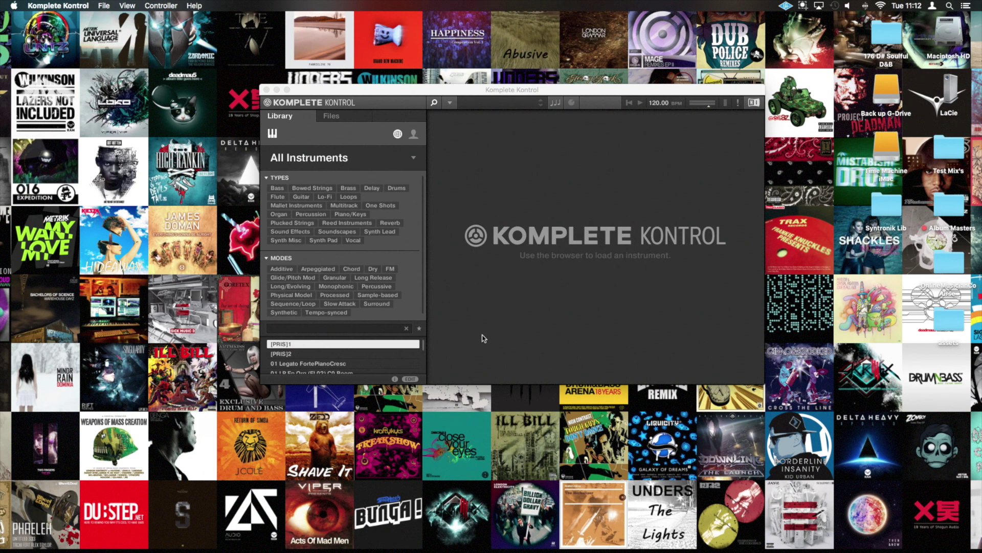
left_click(451, 103)
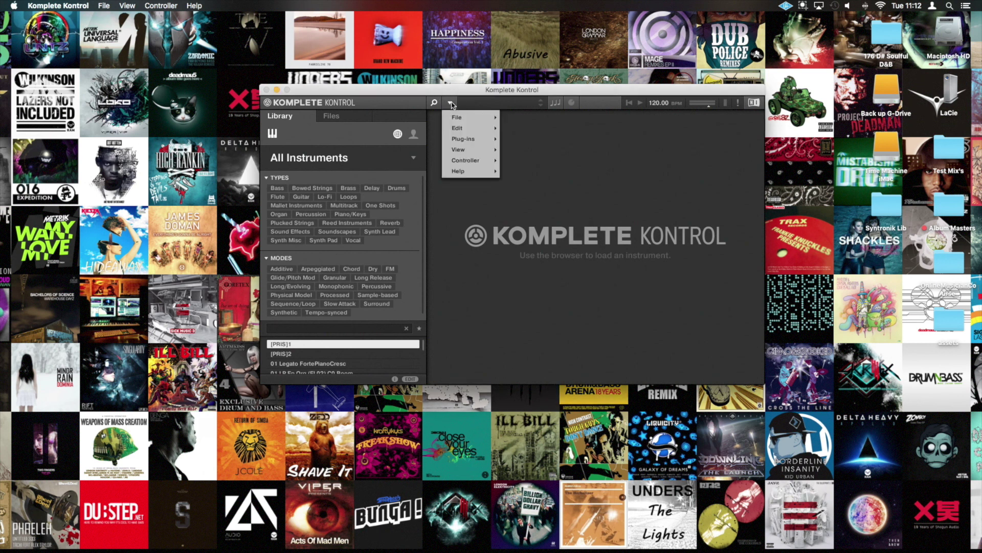
mouse_move(477, 143)
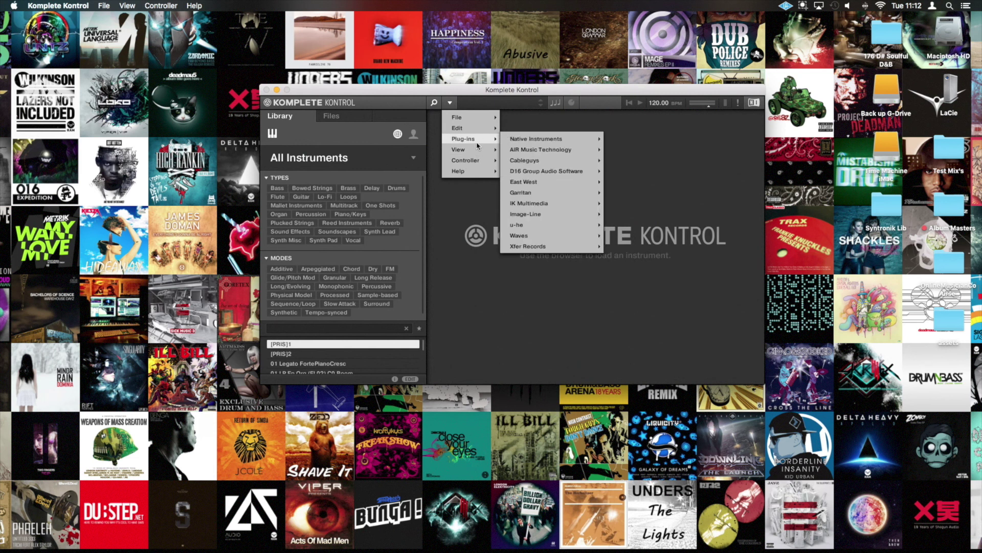
mouse_move(558, 240)
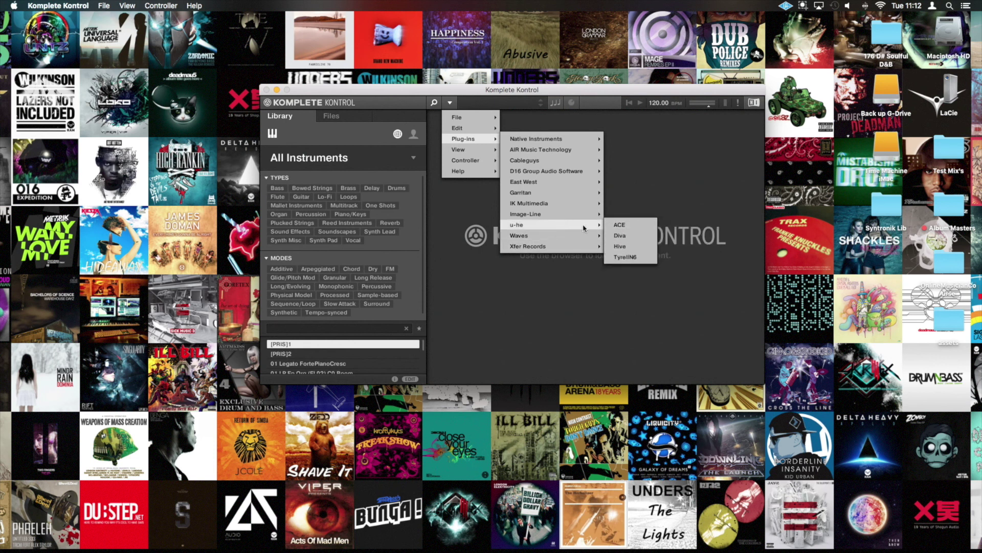
mouse_move(581, 208)
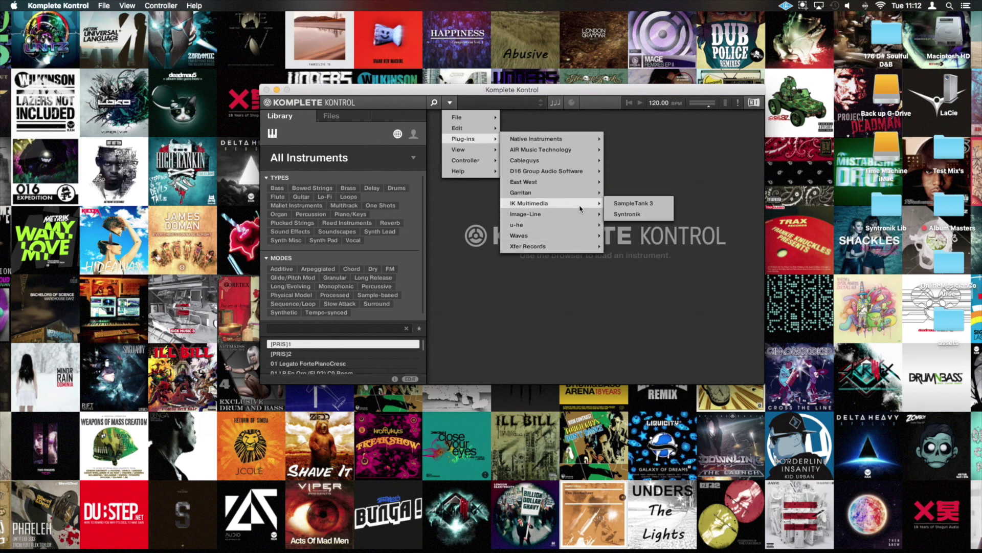
left_click(627, 215)
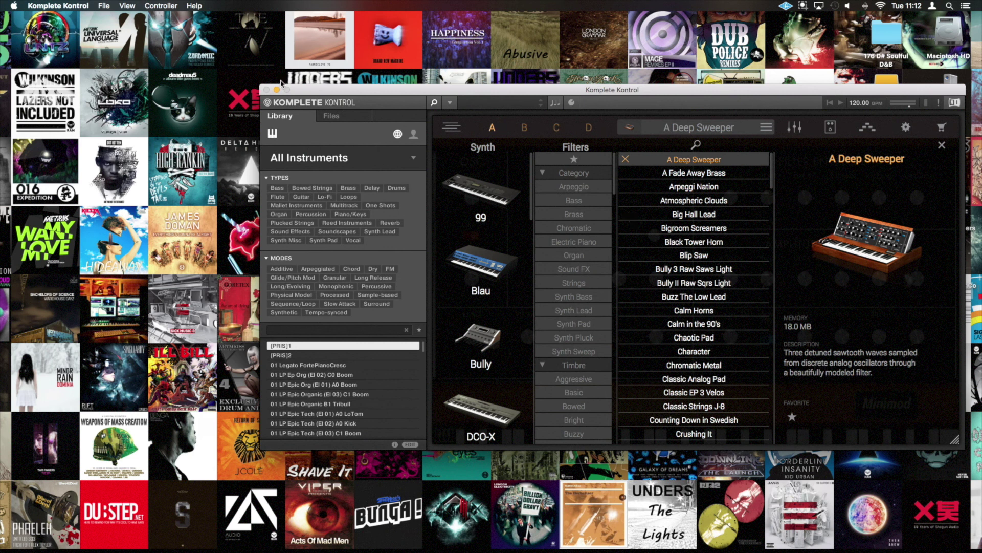
left_click(77, 6)
Quit standalone Komplete Kontrol and open a recent Logic Pro X project from the Dock.
left_click(69, 100)
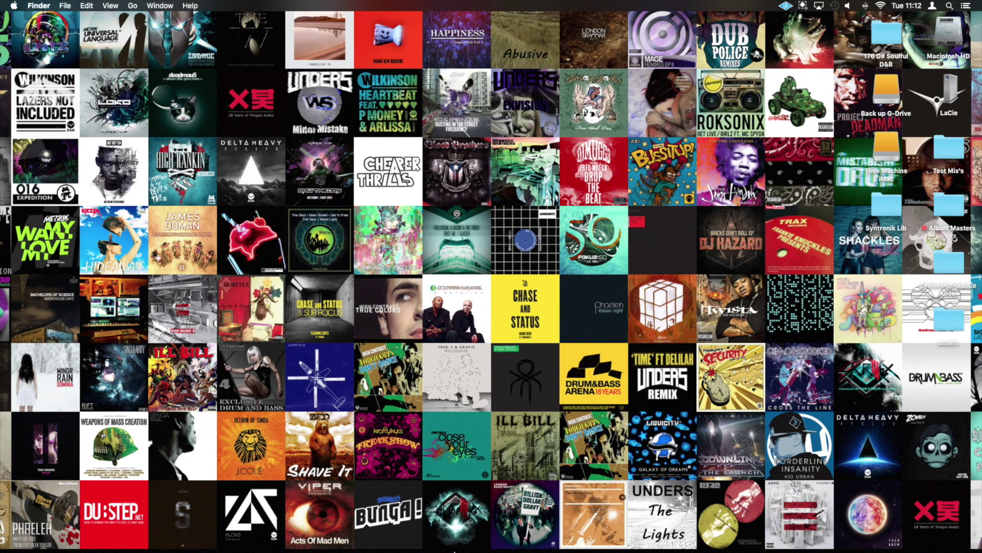
mouse_move(451, 550)
right_click(386, 535)
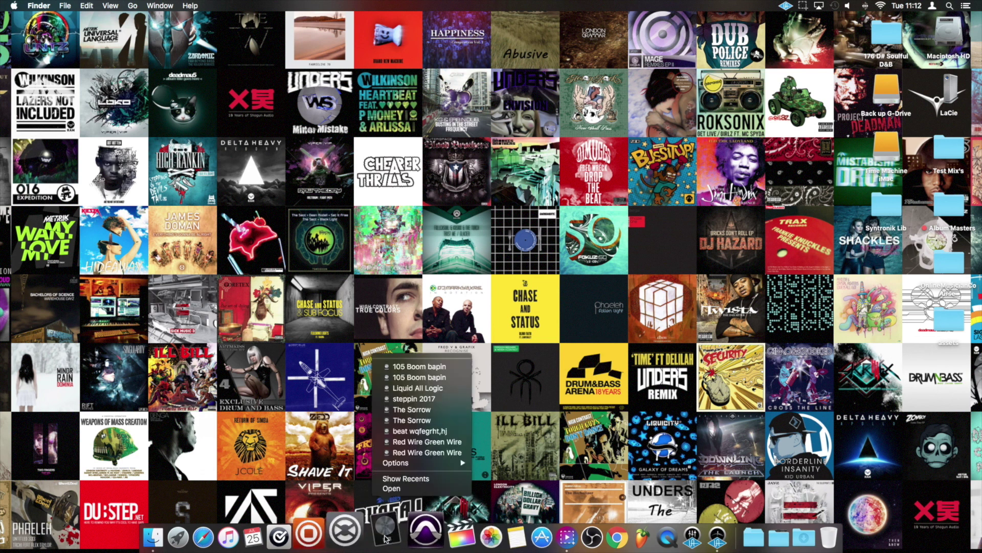
left_click(404, 363)
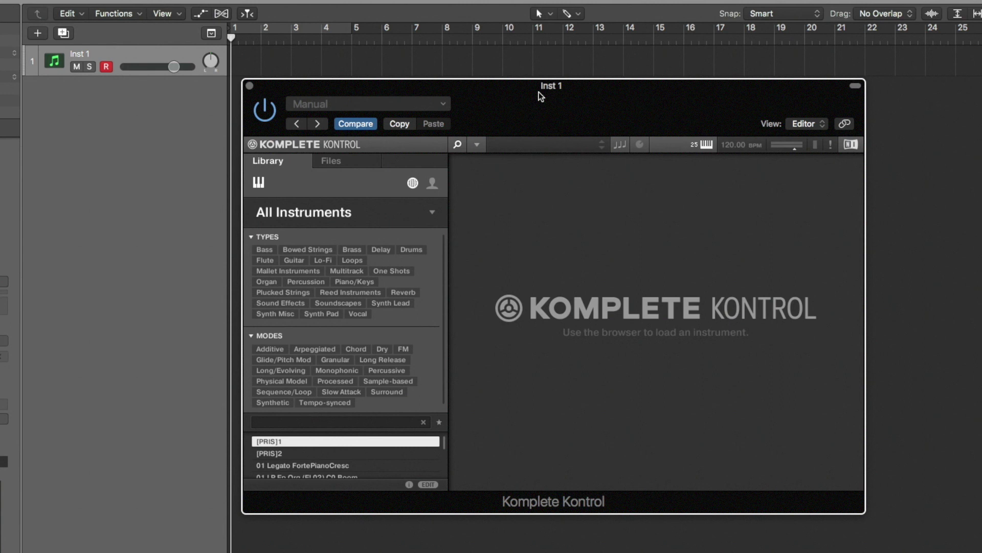
Load Syntronik into Komplete Kontrol on Inst 1 and choose its Big Hall Lead preset.
left_click(476, 145)
mouse_move(508, 191)
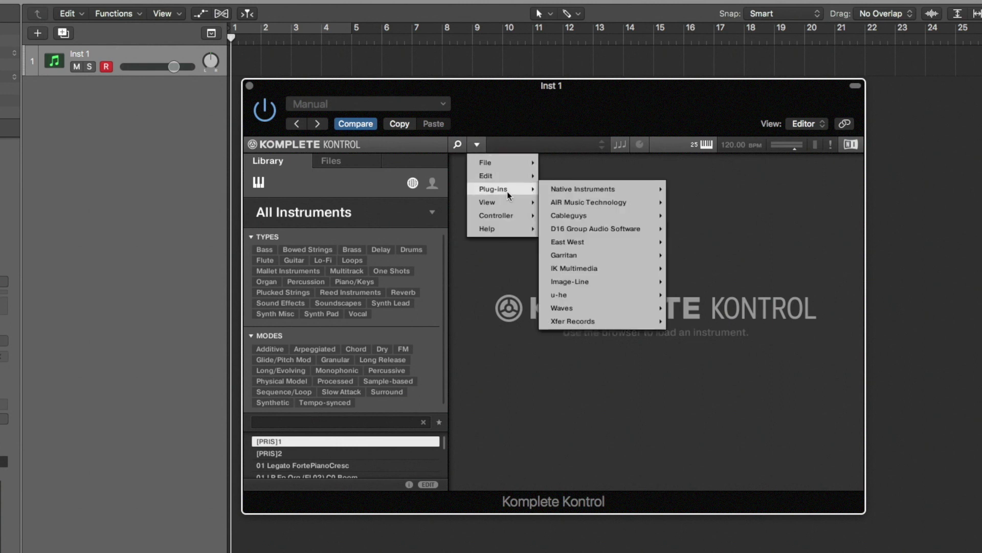
mouse_move(624, 269)
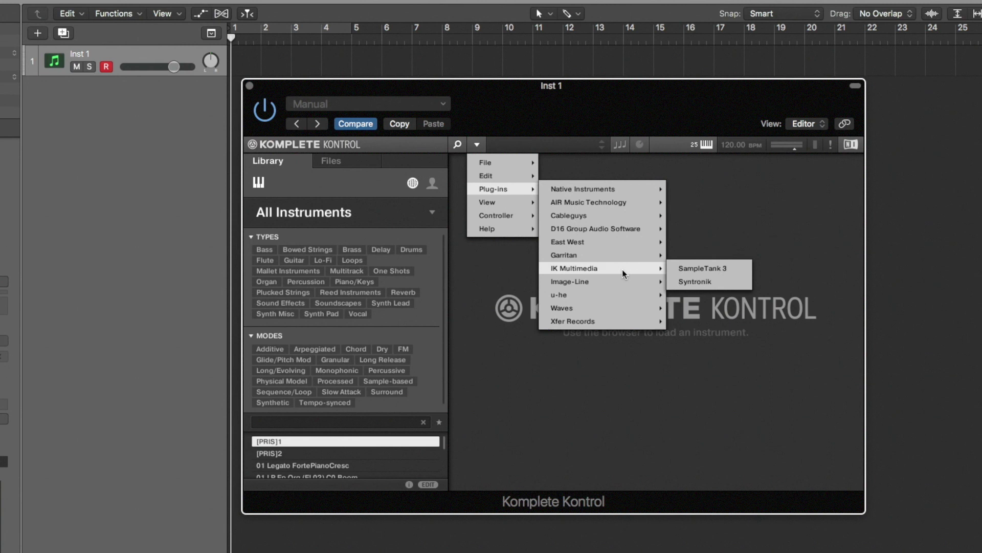
left_click(699, 282)
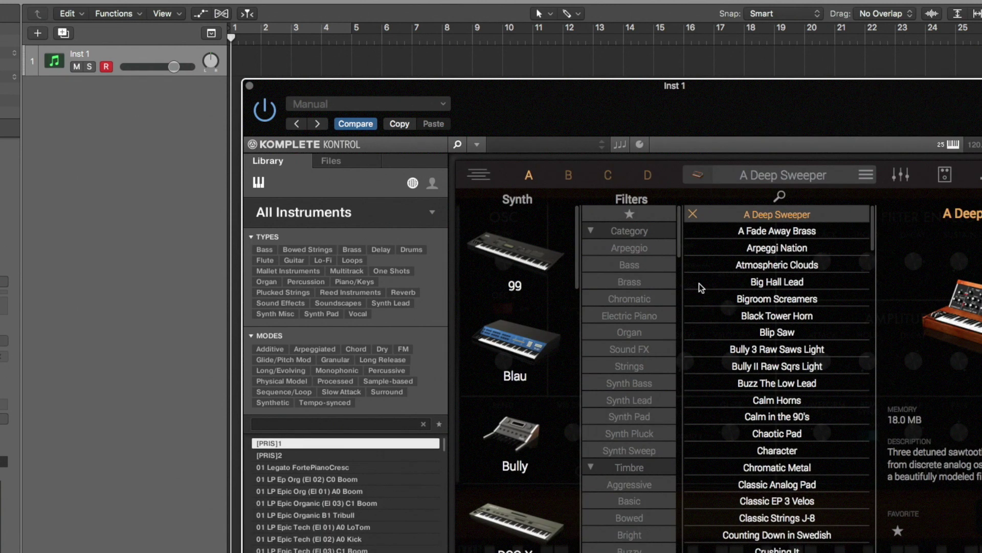
left_click(781, 285)
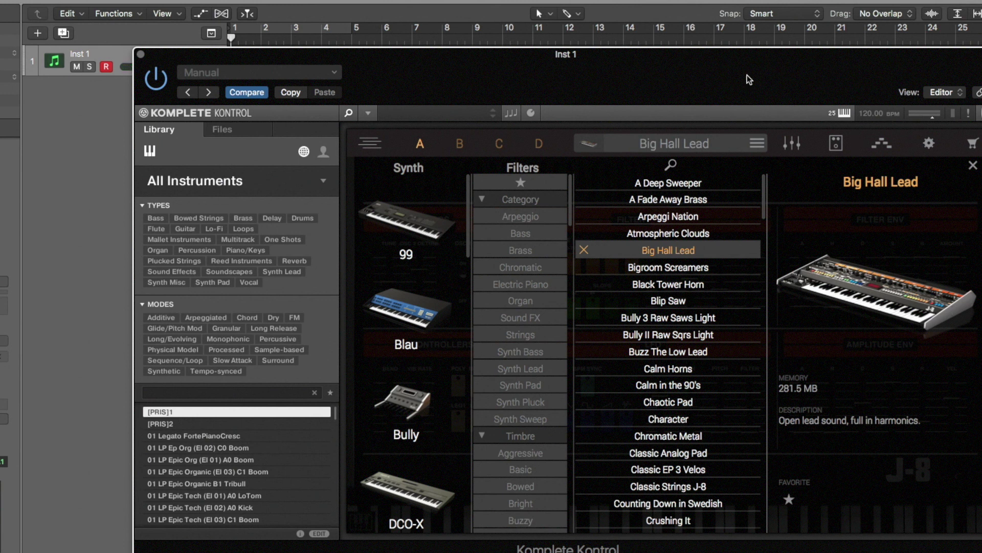
Use File > Save As to store the sound as 'J8 Big Hall Lead (syntronik)'.
left_click(369, 114)
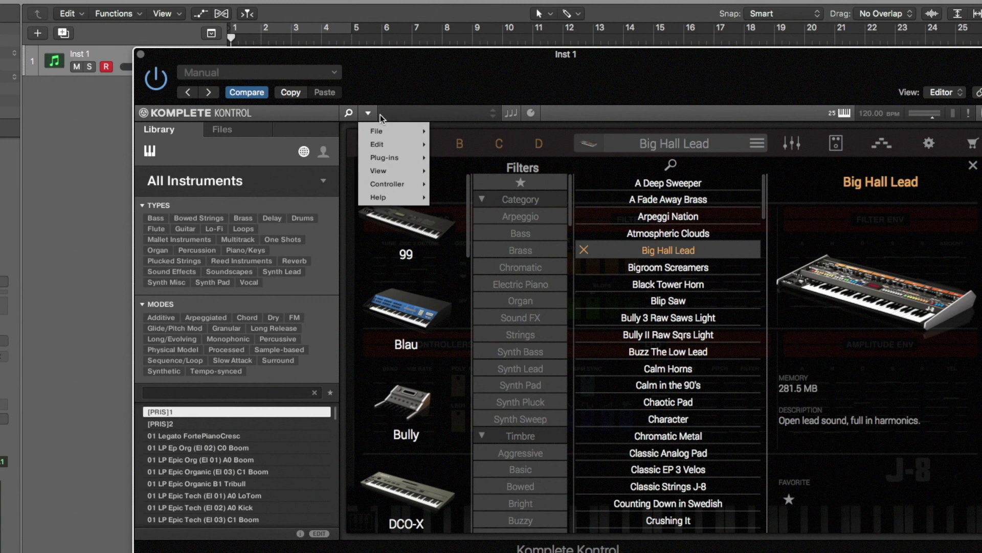
mouse_move(391, 132)
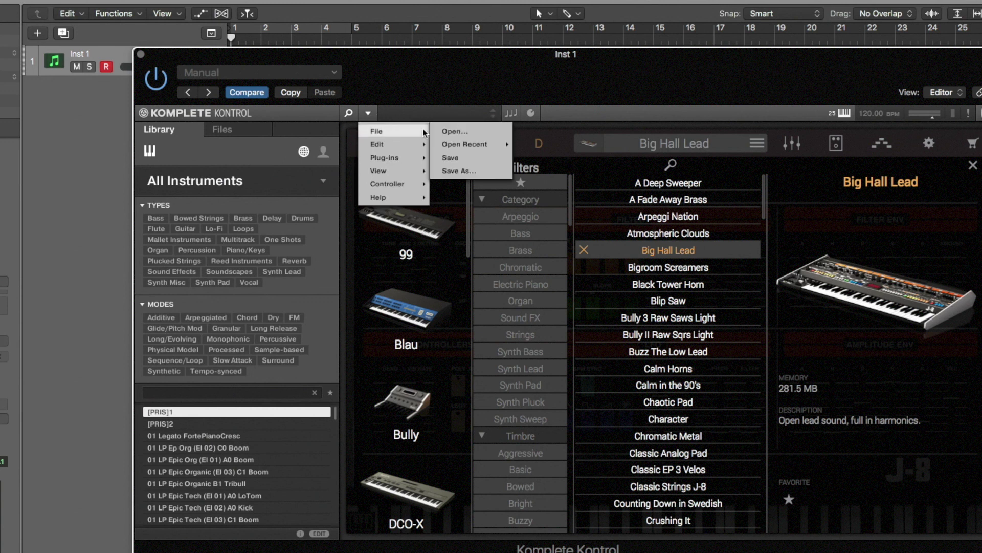
left_click(484, 174)
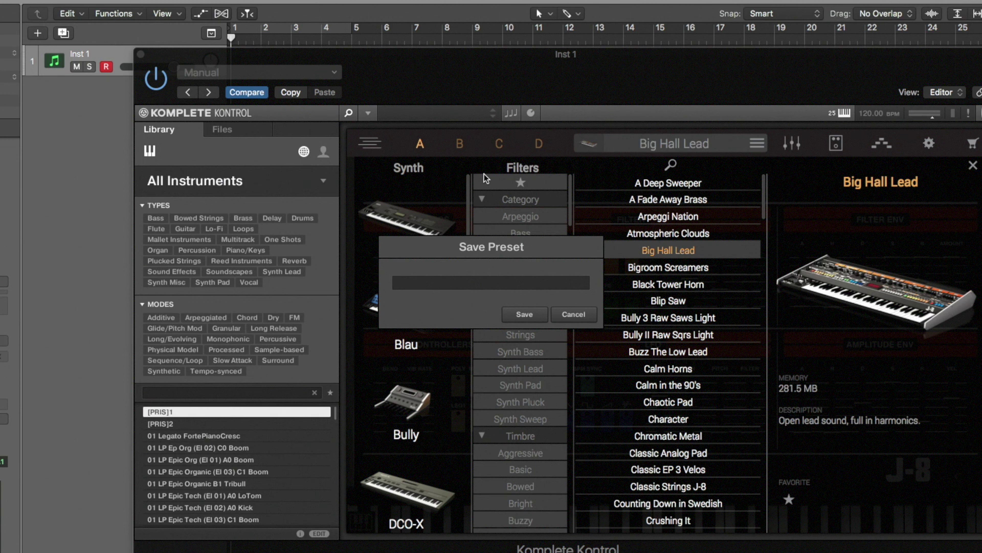
type("J8 Big Hall Lead (syntronik)")
left_click(525, 314)
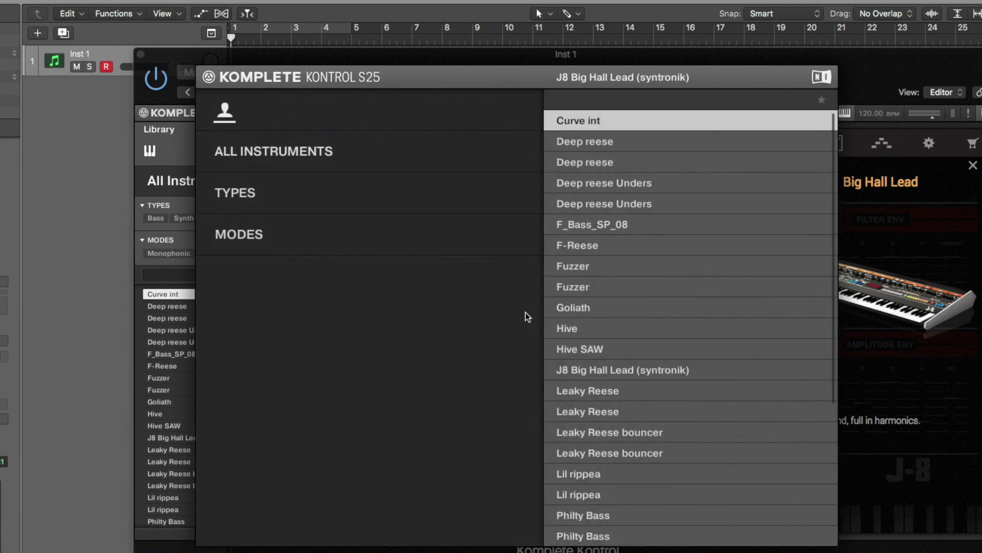
Step down the user preset list and load the Syntronik preset.
key("Down")
key("Down")
key("Down")
key("Down")
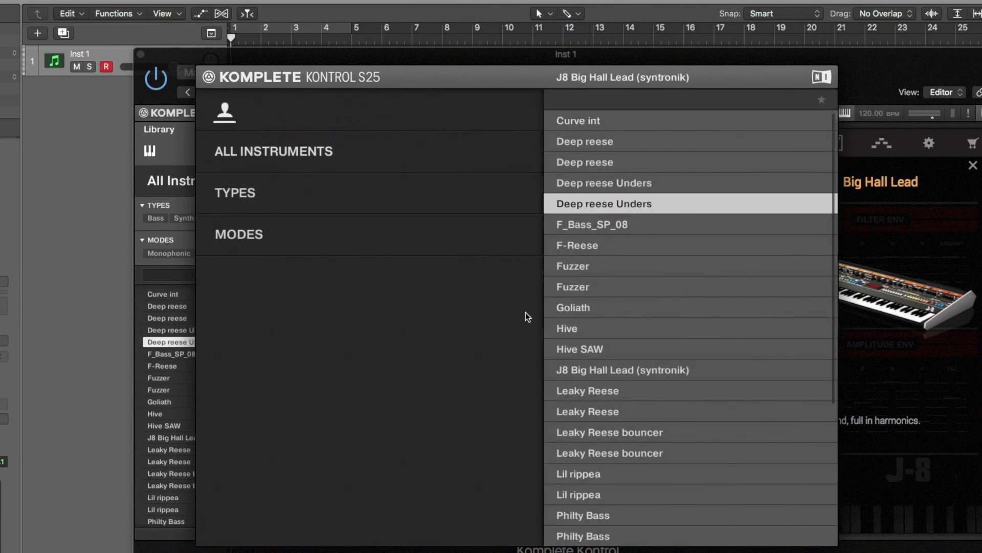
key("Down")
key("Down")
key("Down")
key("Down")
key("Down")
key("Down")
key("Down")
key("Down")
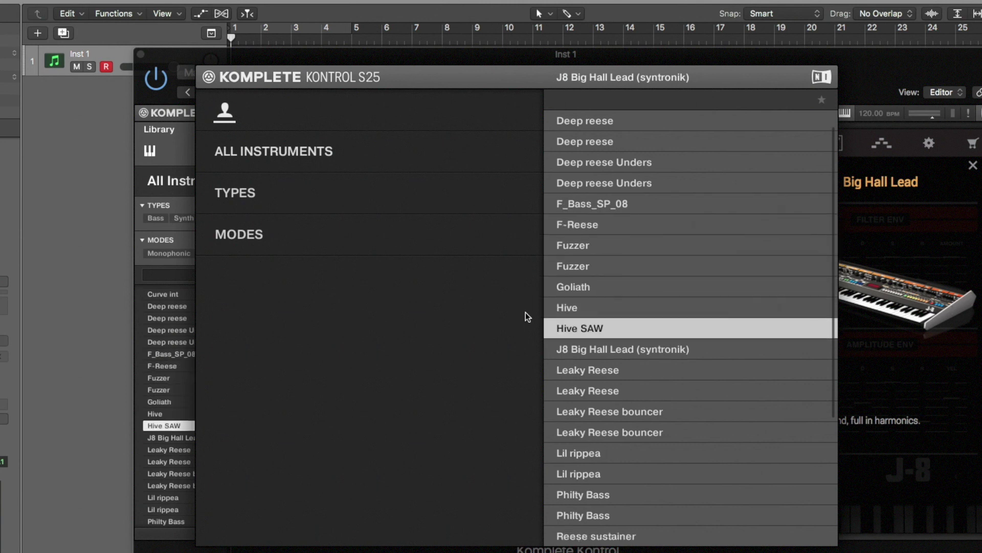
key("Down")
key("Down")
key("Down")
key("Down")
key("Down")
key("Down")
key("Down")
key("Down")
key("Down")
key("Down")
key("Down")
key("Down")
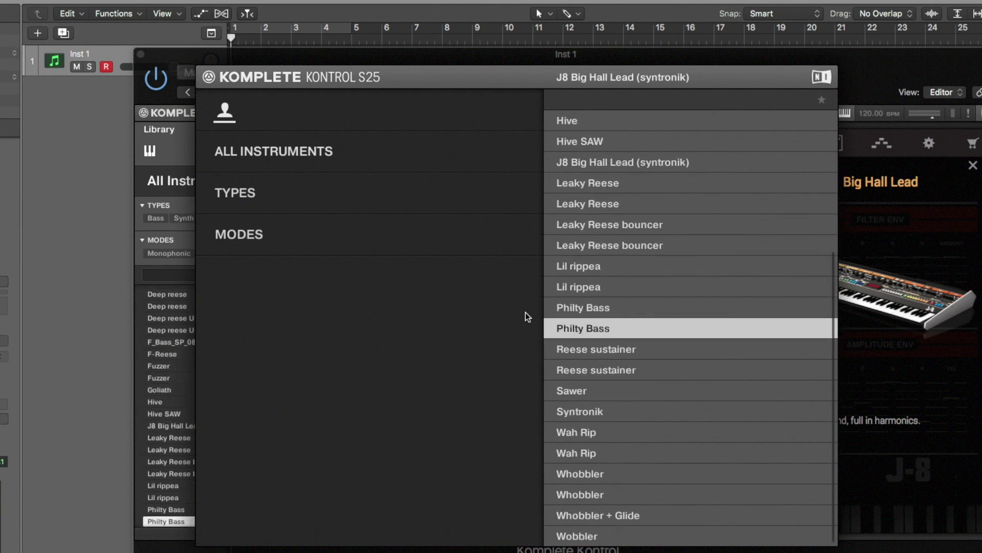
key("Return")
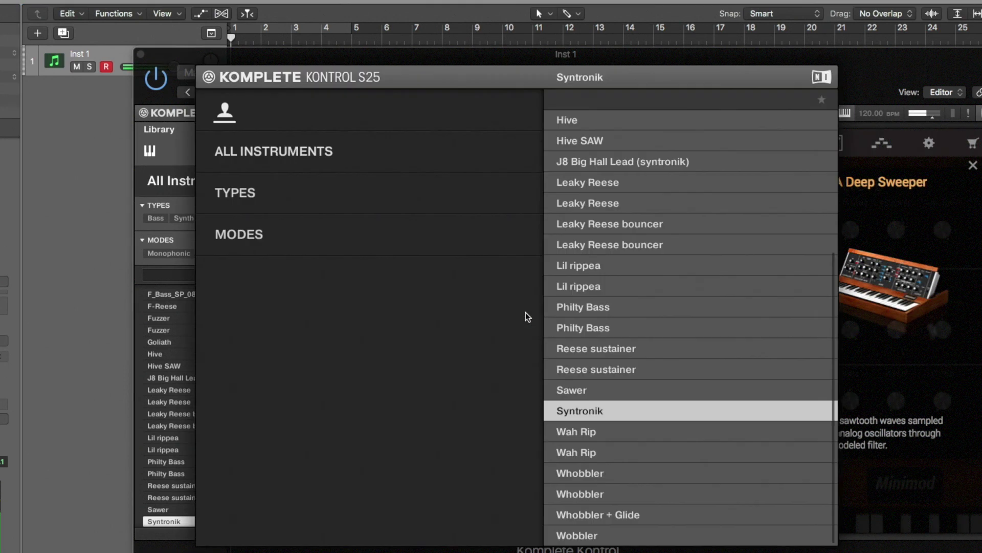
Reload the saved J8 Big Hall Lead (syntronik) user preset.
key("Up")
key("Up")
key("Up")
key("Up")
key("Up")
key("Up")
key("Up")
key("Up")
key("Up")
key("Up")
key("Up")
key("Up")
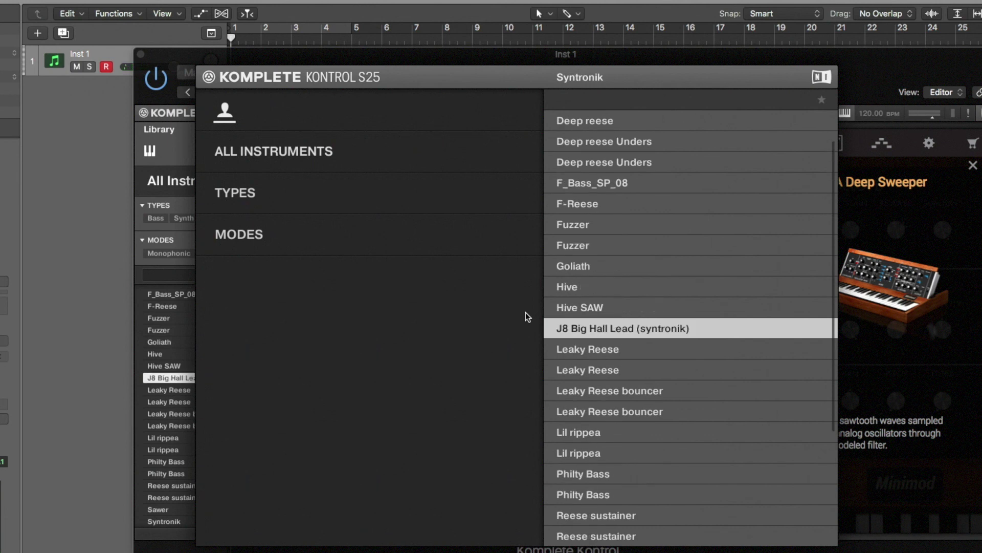
key("Return")
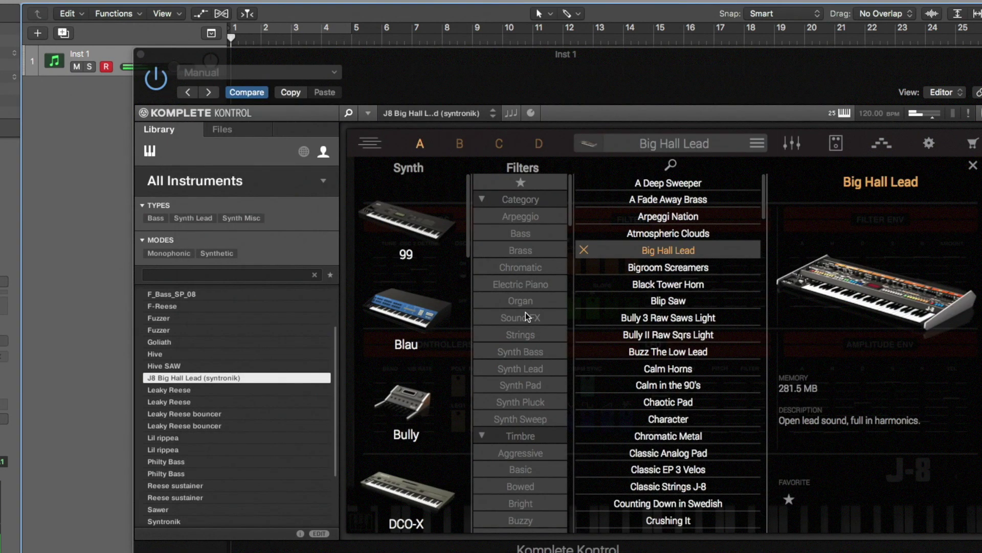
key("Up")
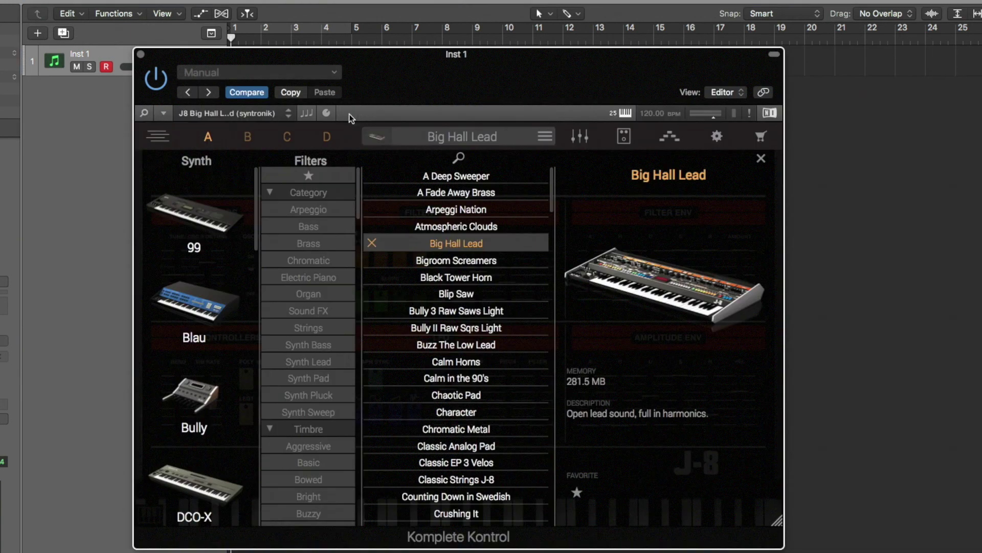
Reposition the plugin window, check the parameter and Scale/Arp panels, and close the browser.
left_click(327, 113)
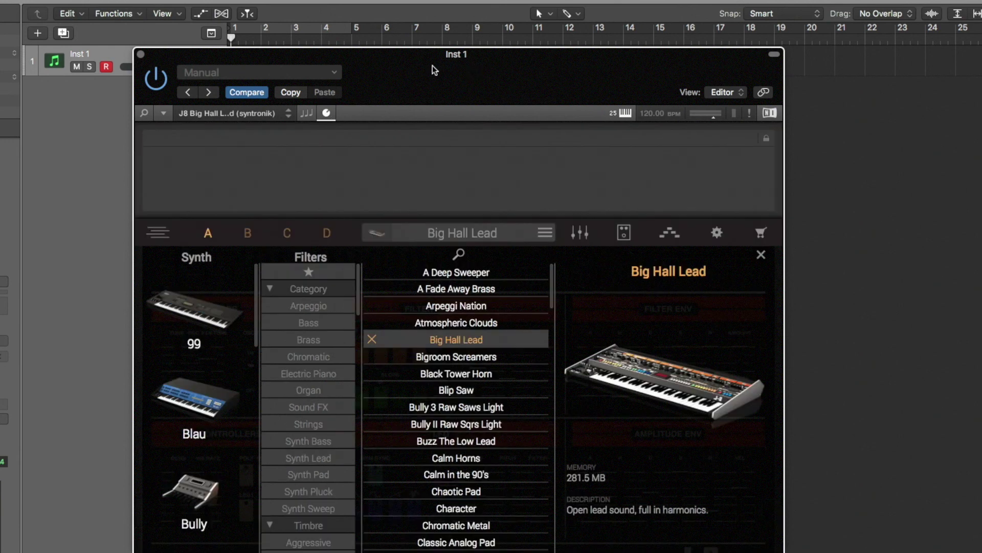
left_click_drag(432, 69, 467, 13)
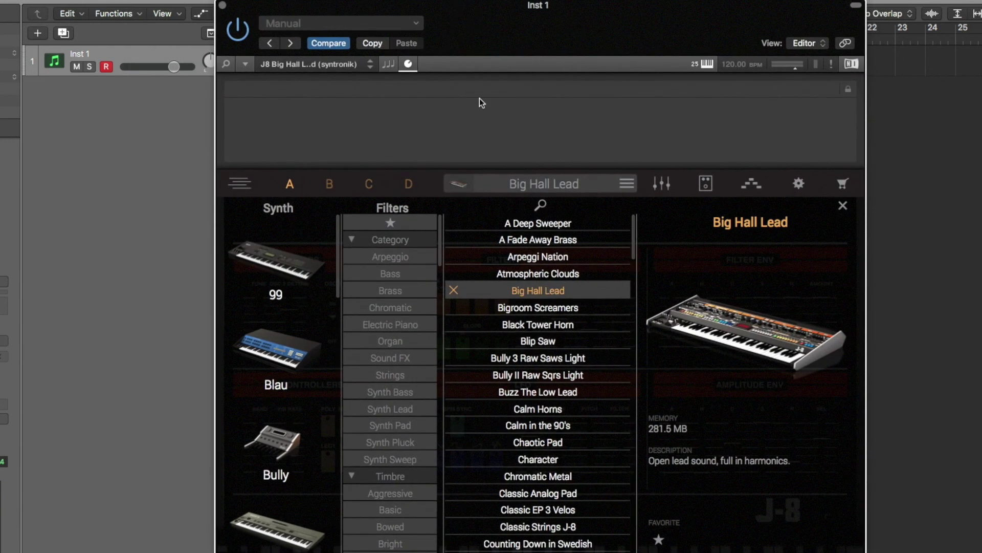
left_click(397, 63)
left_click(408, 64)
left_click(460, 186)
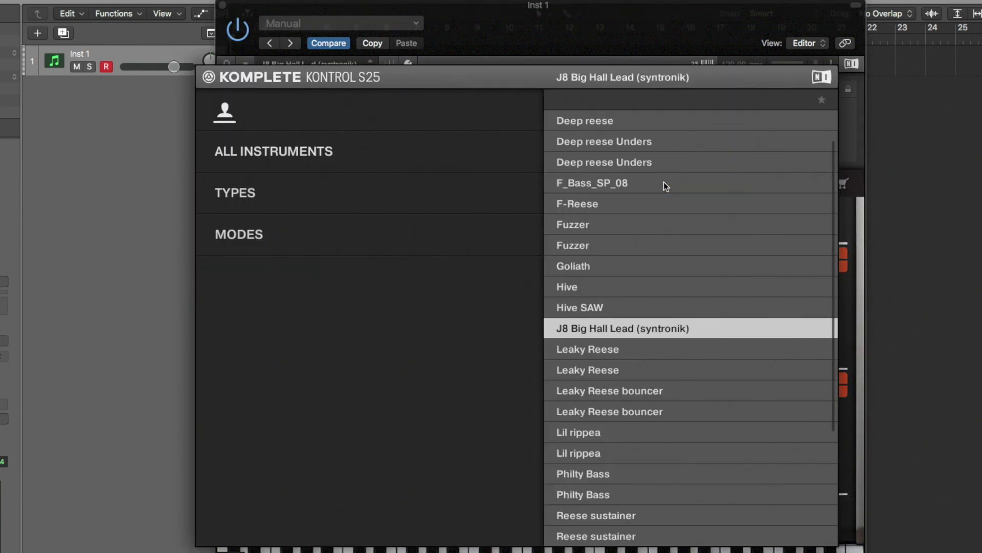
Select and load the Hive SAW preset with the browse encoder.
key("Up")
key("Up")
key("Down")
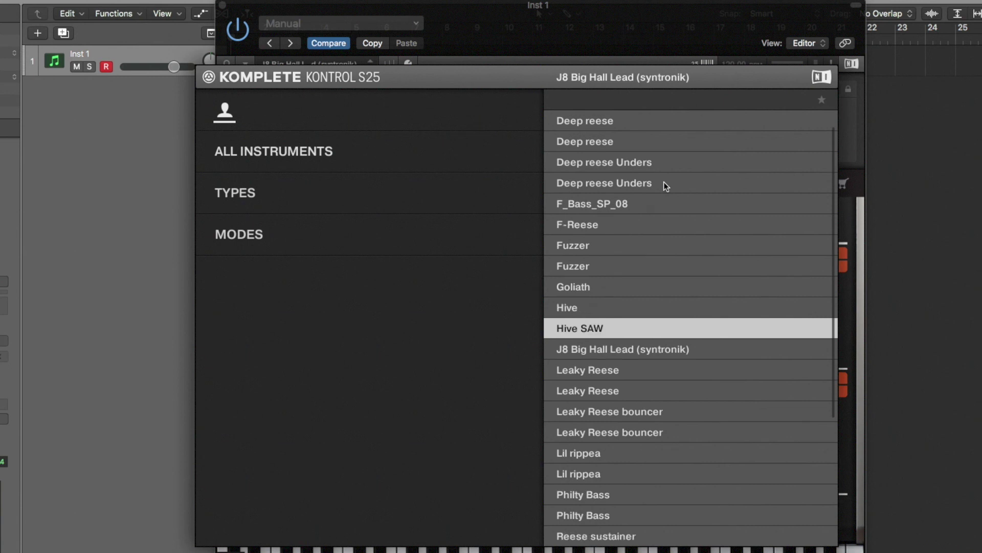
key("Return")
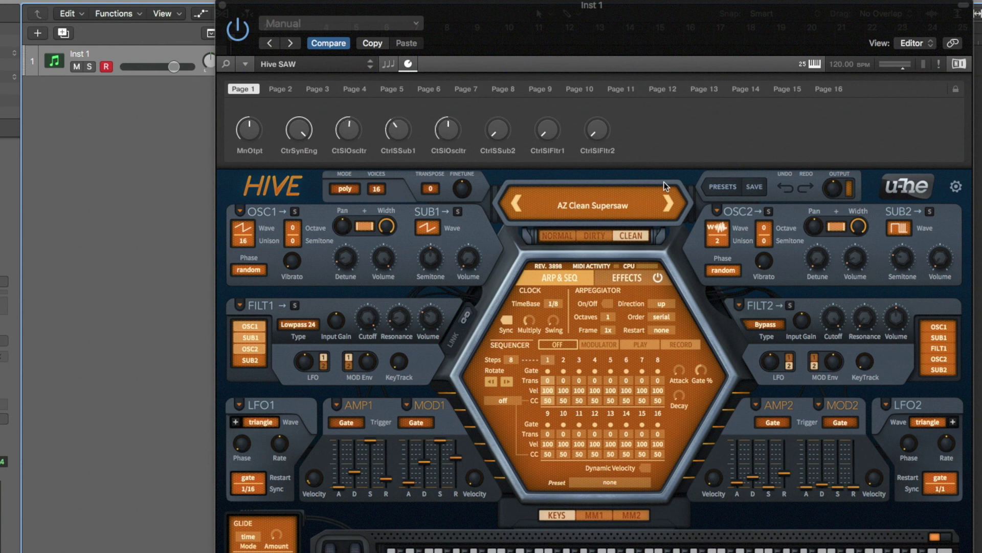
Browse the Hive parameter pages 6, 7 and 8, then settle on Page 2.
left_click(315, 91)
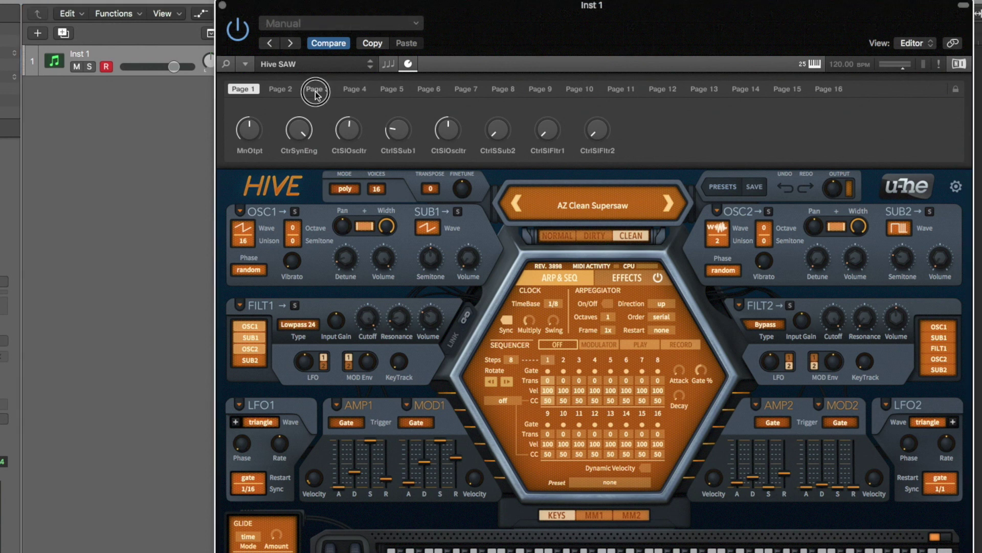
left_click(440, 91)
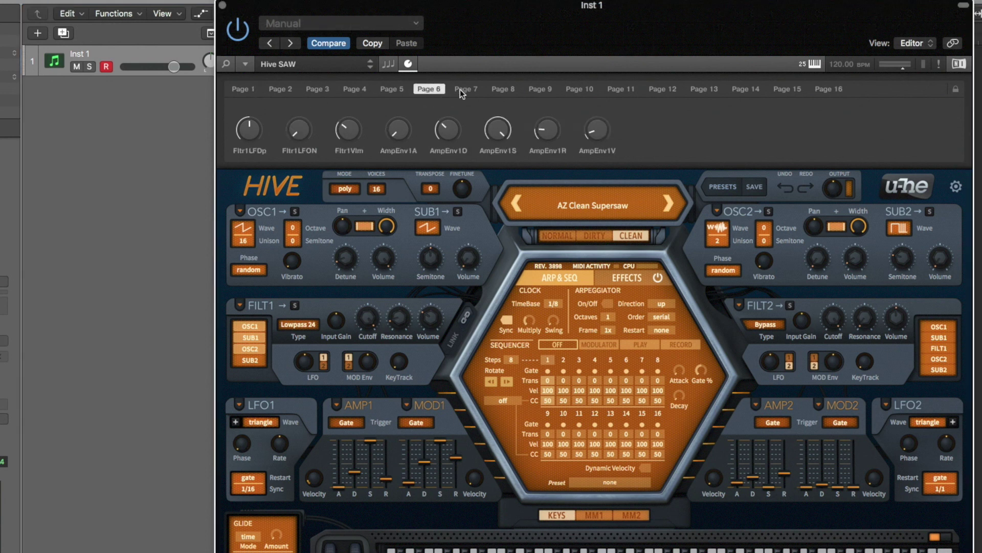
left_click(466, 90)
left_click(508, 92)
left_click(288, 91)
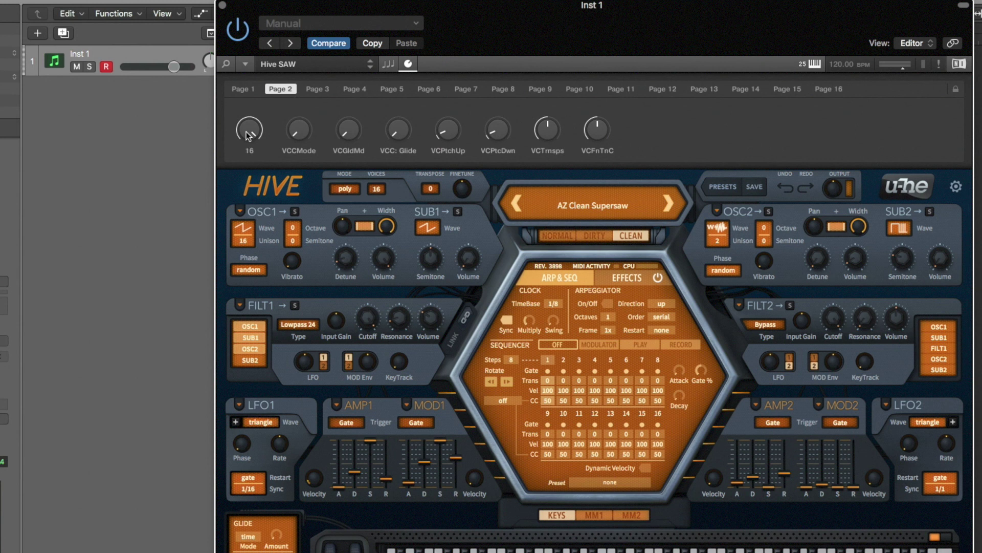
Unlock the mapping and learn Filter 1 Cutoff onto Page 2's first knob.
mouse_move(373, 326)
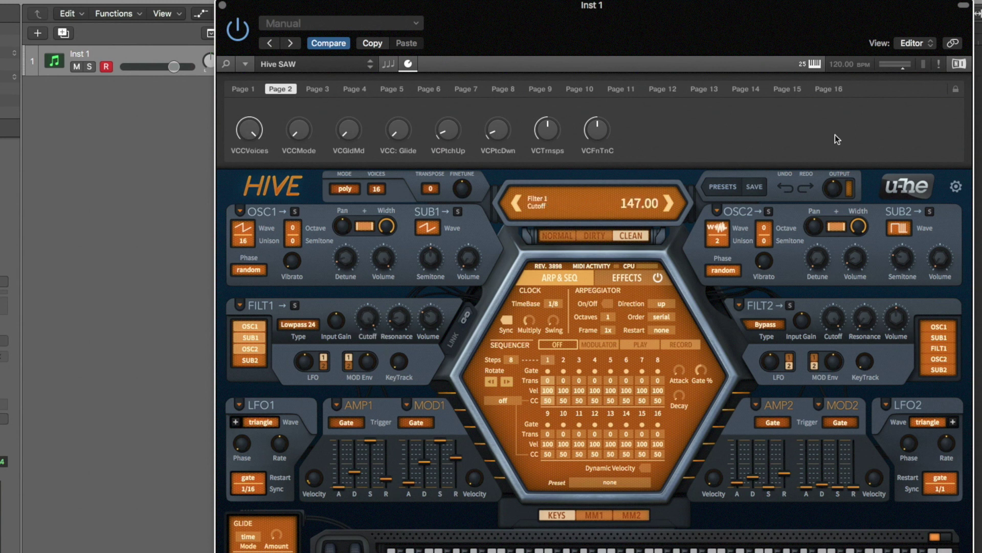
left_click(956, 90)
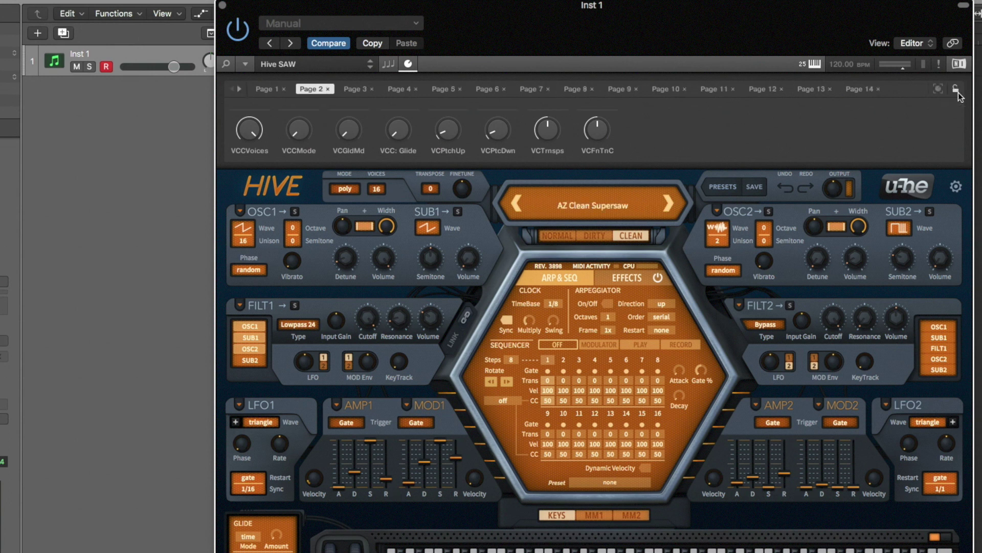
left_click(938, 89)
left_click(372, 322)
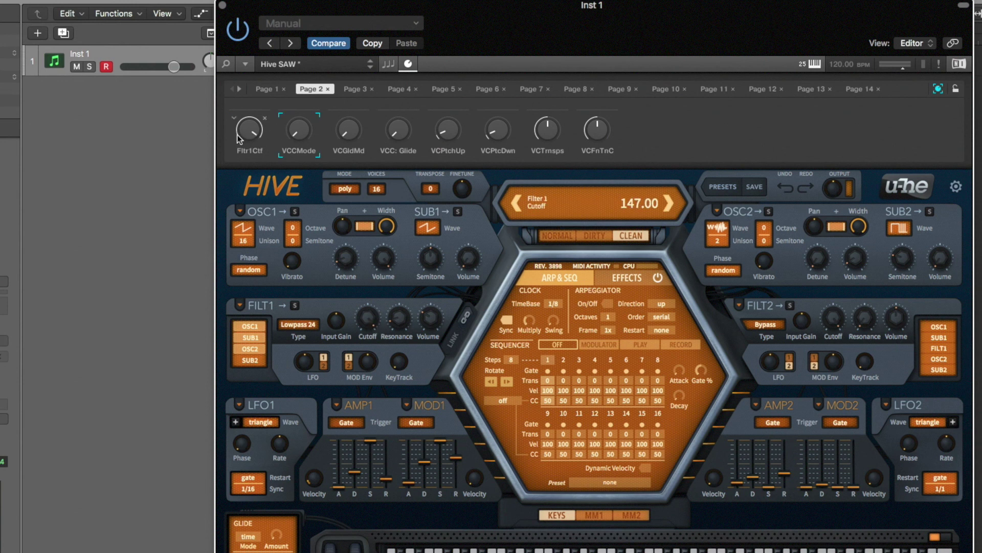
left_click(956, 91)
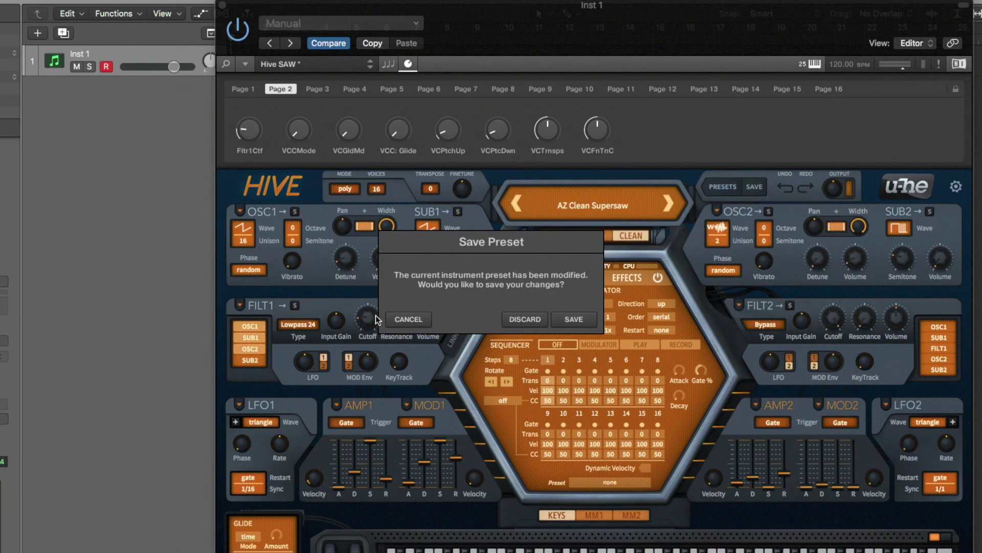
Discard the Hive SAW changes and hide the parameter knob strip.
left_click(538, 319)
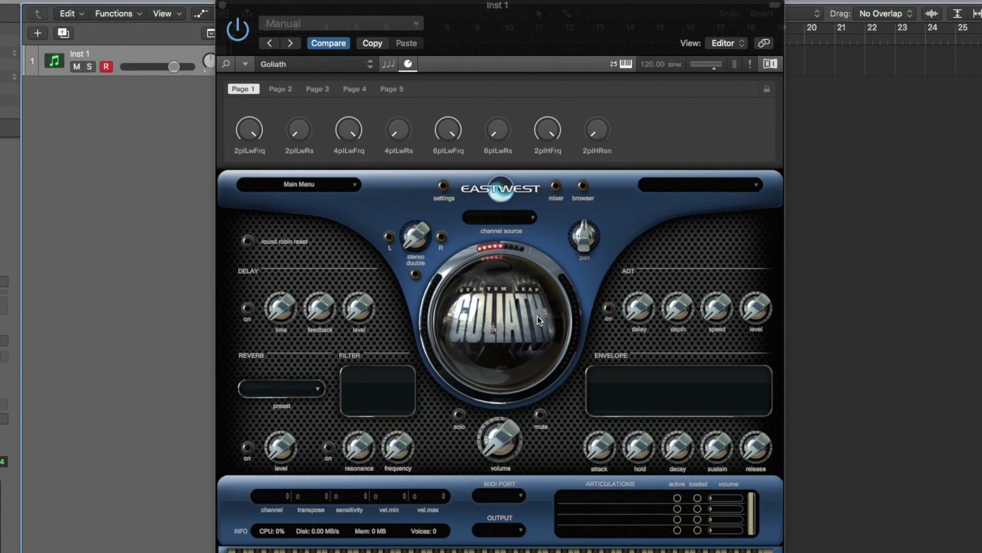
left_click(409, 64)
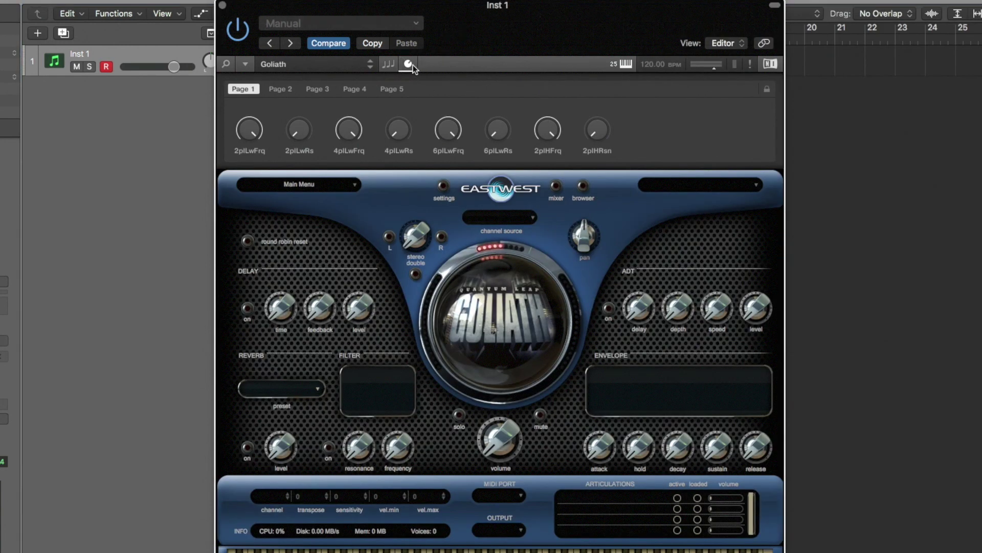